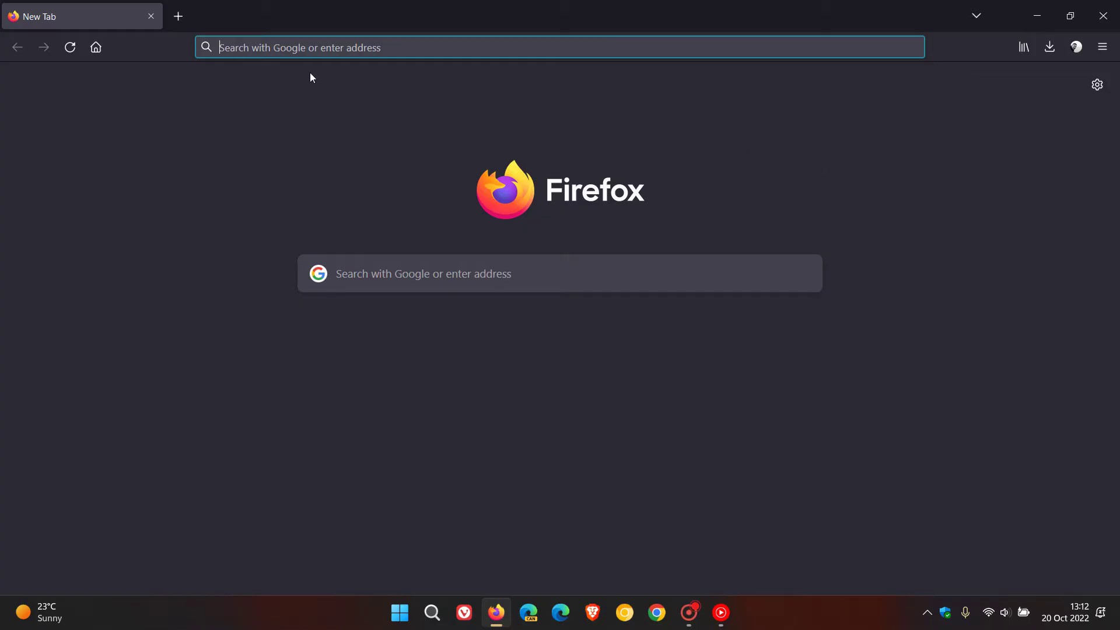
# Open six blank new tabs with the + button.
pyautogui.click(177, 17)
pyautogui.click(342, 21)
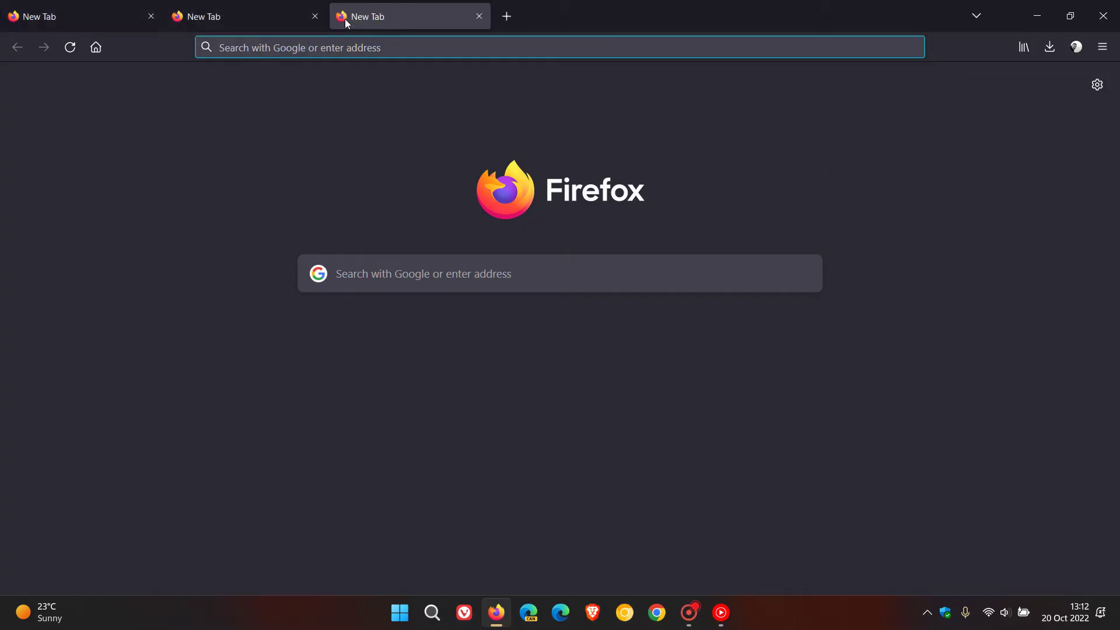
pyautogui.click(511, 16)
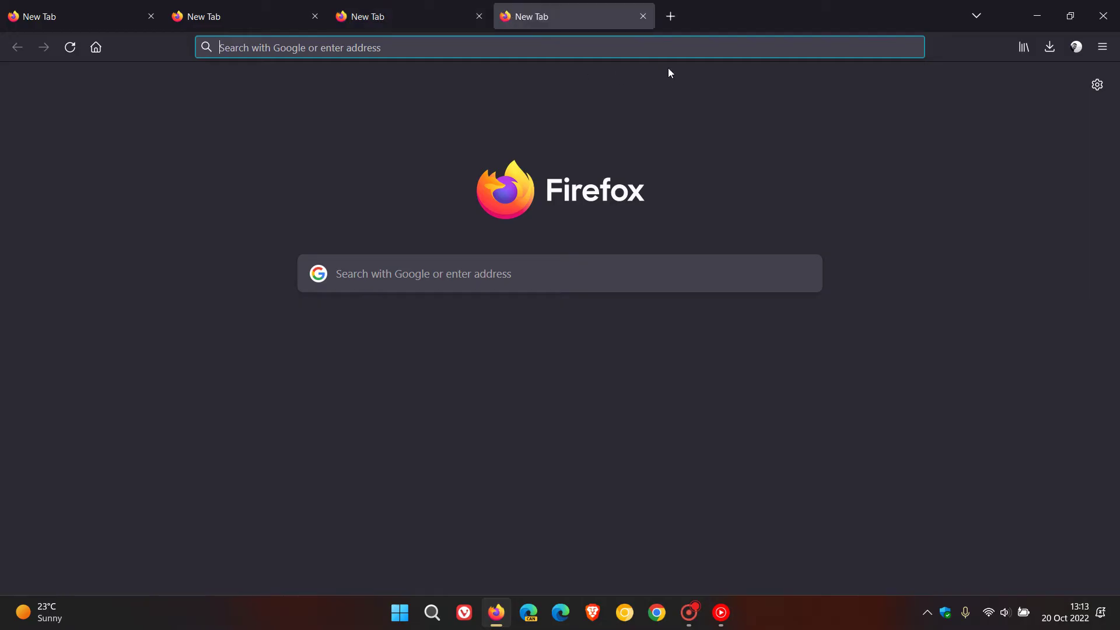
pyautogui.click(674, 17)
pyautogui.click(836, 16)
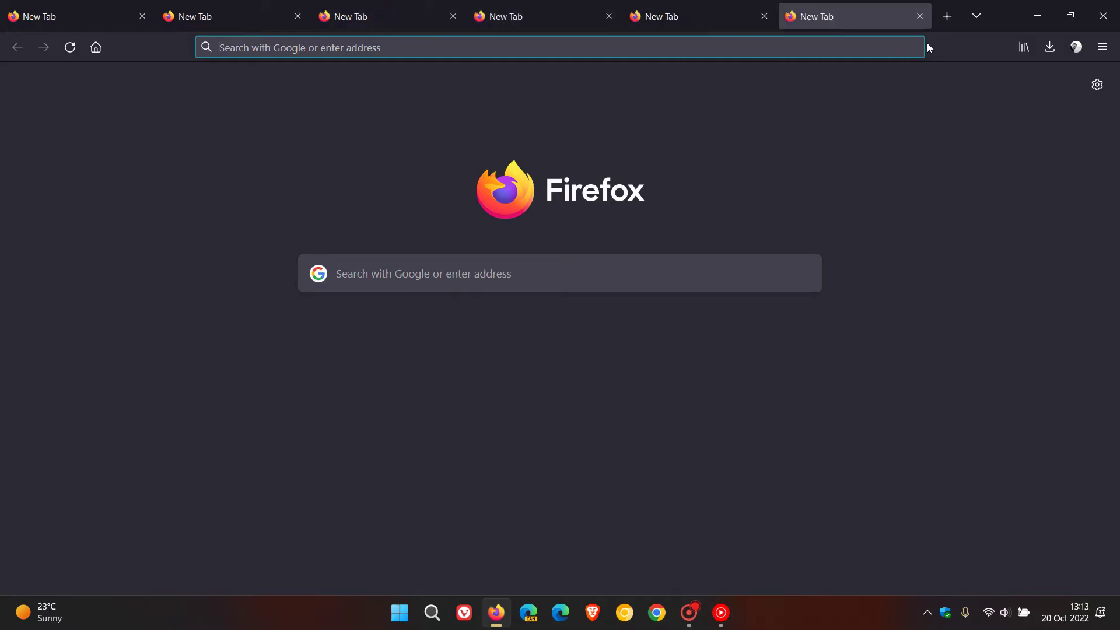
pyautogui.click(942, 20)
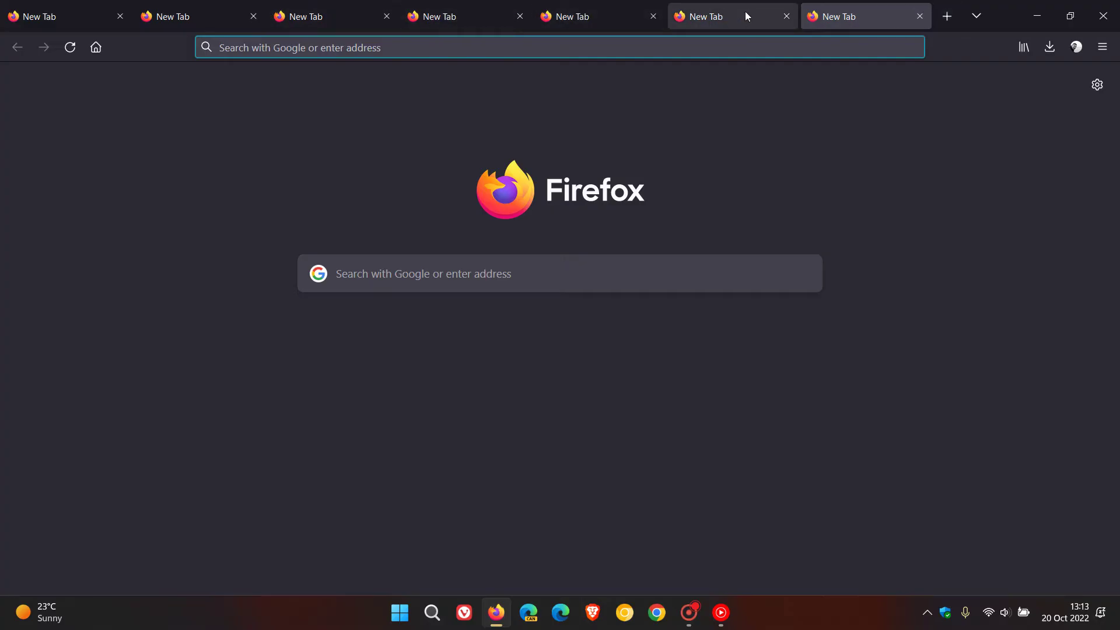
# Show the 'List all tabs' dropdown and dismiss it.
pyautogui.click(977, 17)
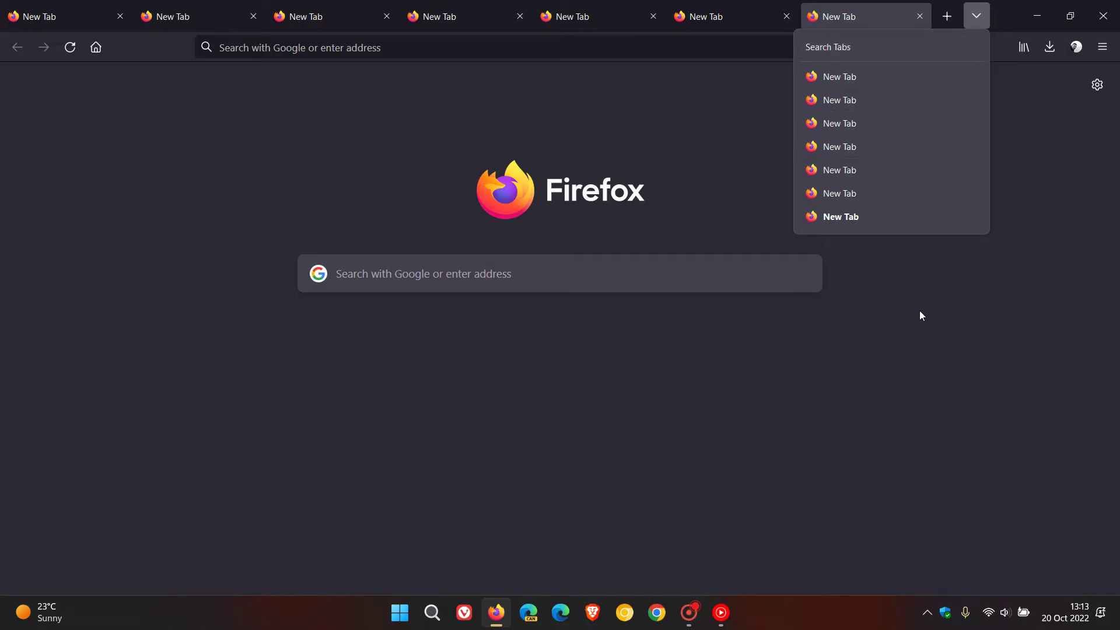
pyautogui.click(938, 325)
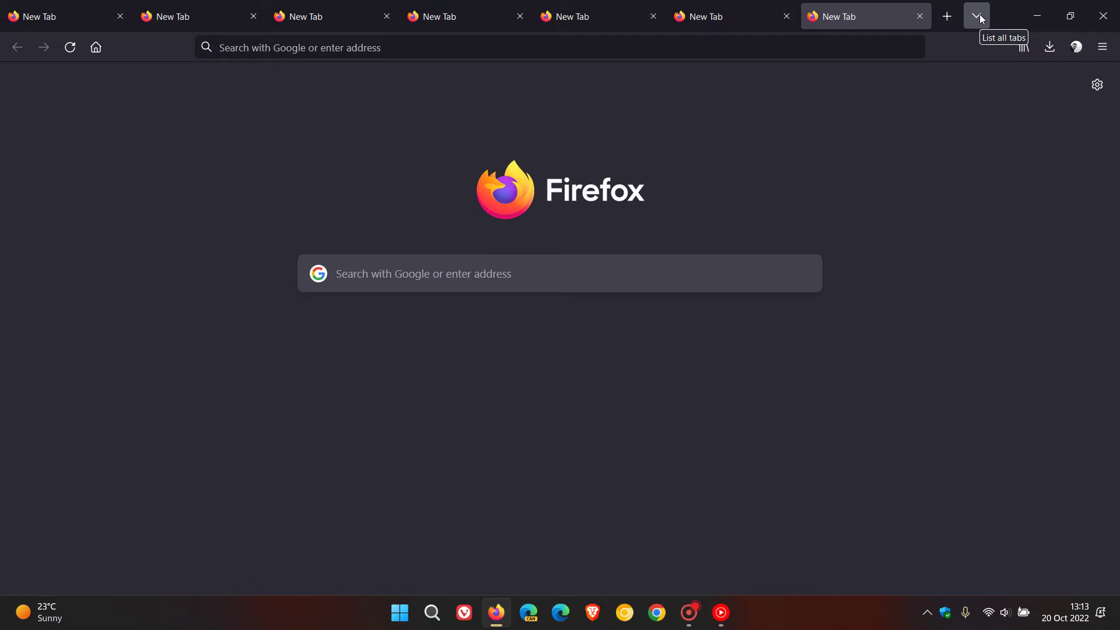
# Close the extra tabs one by one until a single New Tab remains.
pyautogui.click(919, 17)
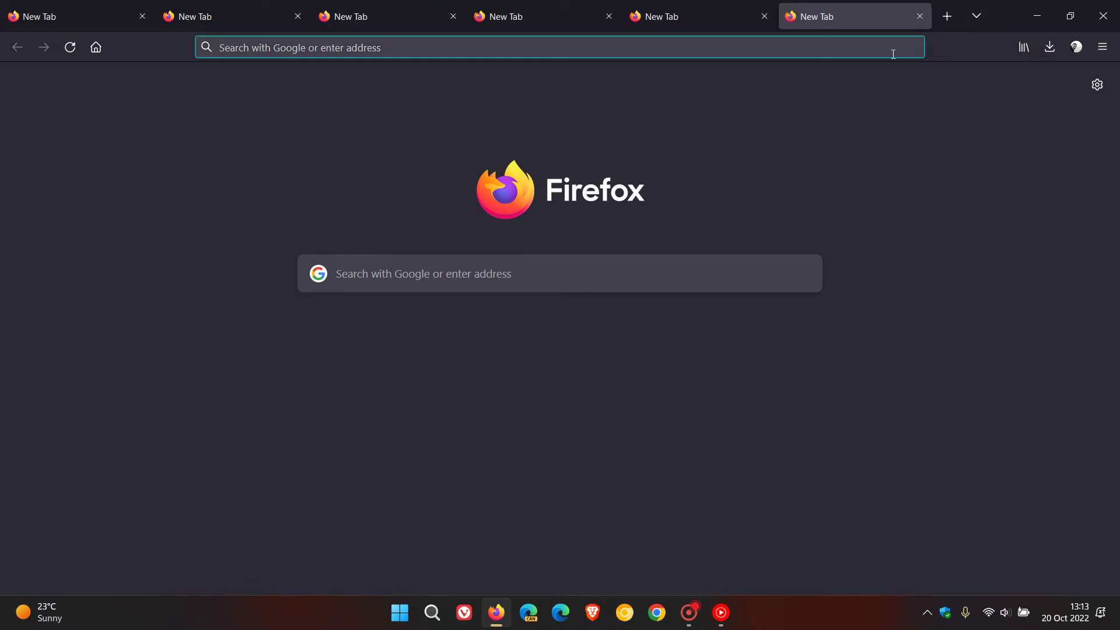
pyautogui.click(919, 16)
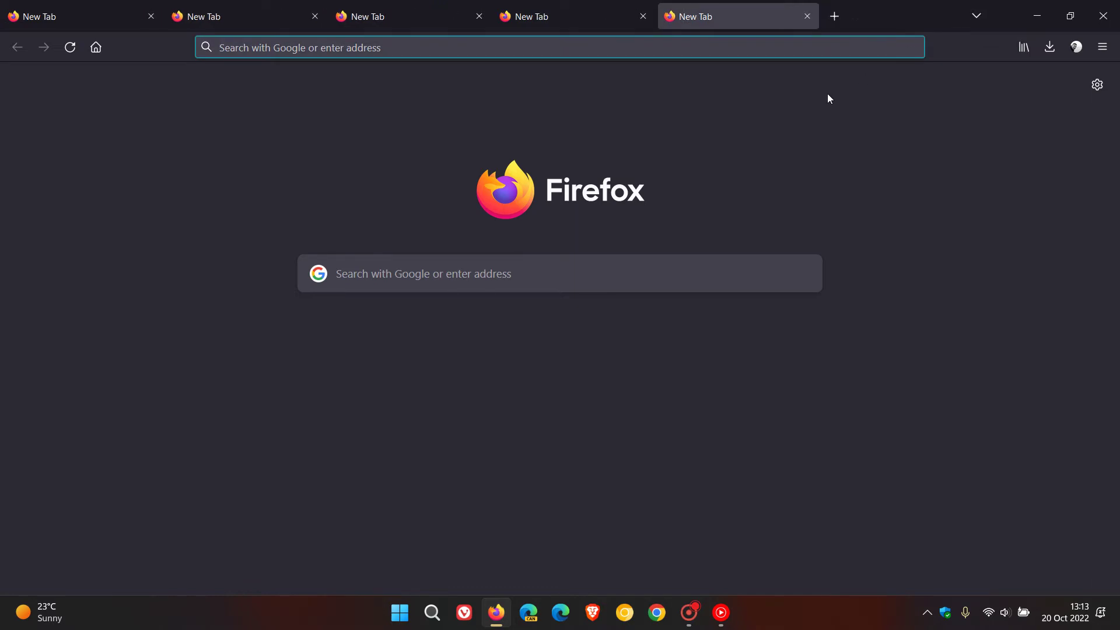
pyautogui.click(806, 17)
pyautogui.click(643, 16)
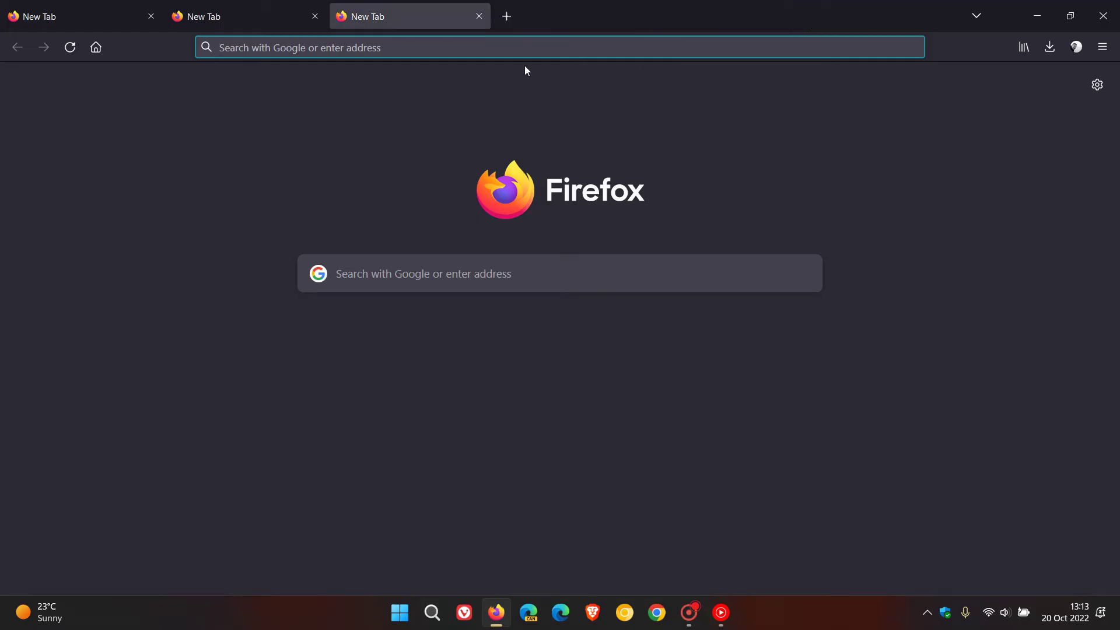
pyautogui.click(478, 16)
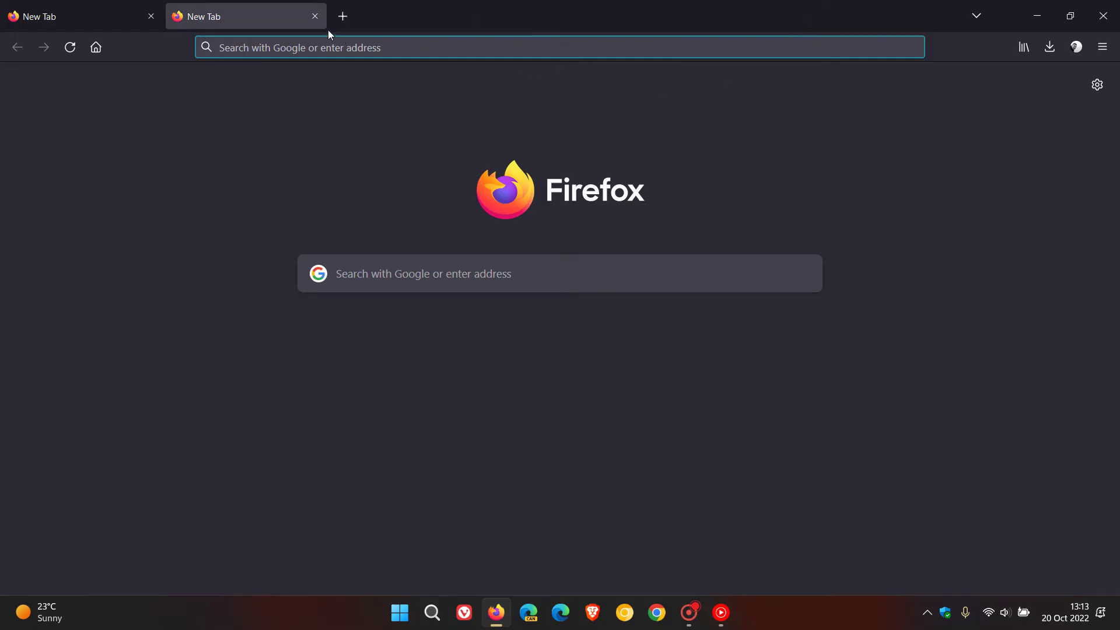
pyautogui.click(315, 18)
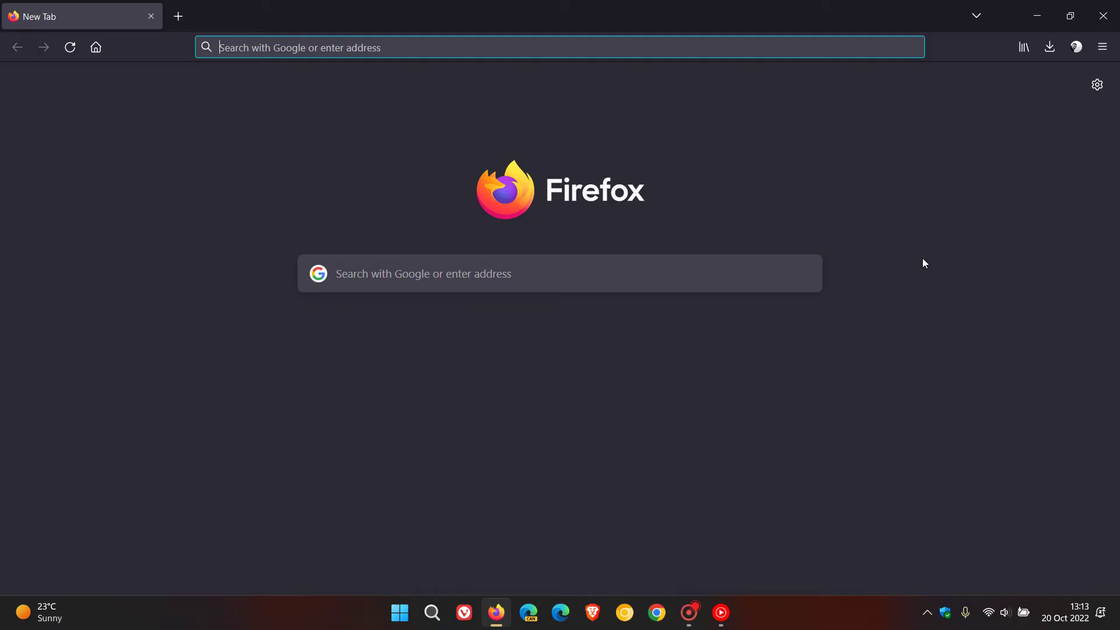
# Go to about:config, accept the risk, and set browser.tabs.tabmanager.enabled to false.
pyautogui.rightClick(292, 47)
pyautogui.click(336, 150)
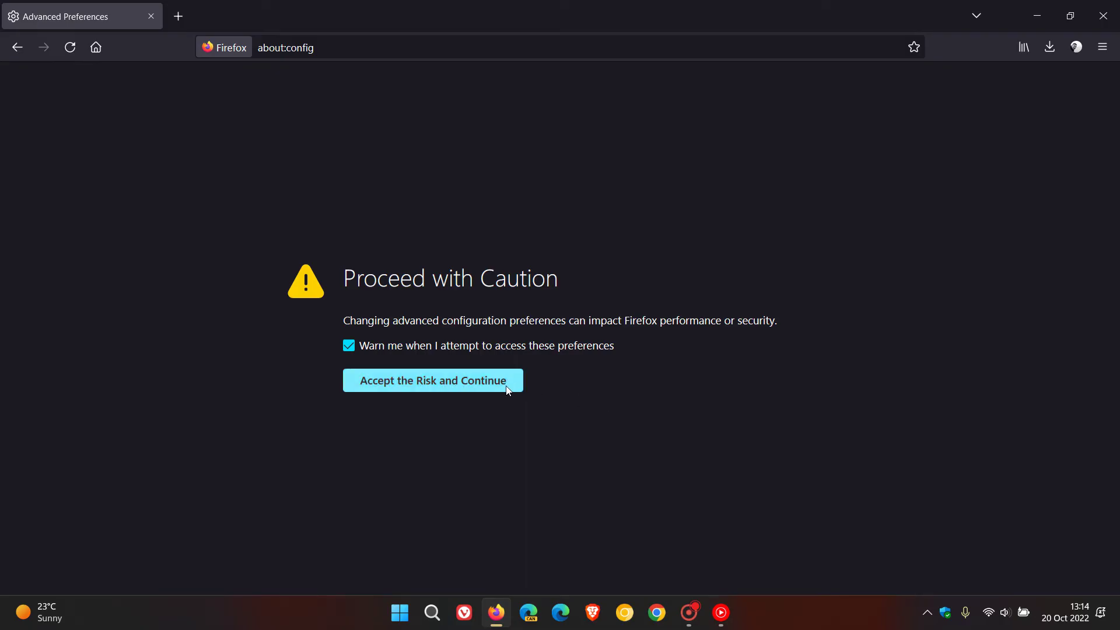
pyautogui.click(506, 388)
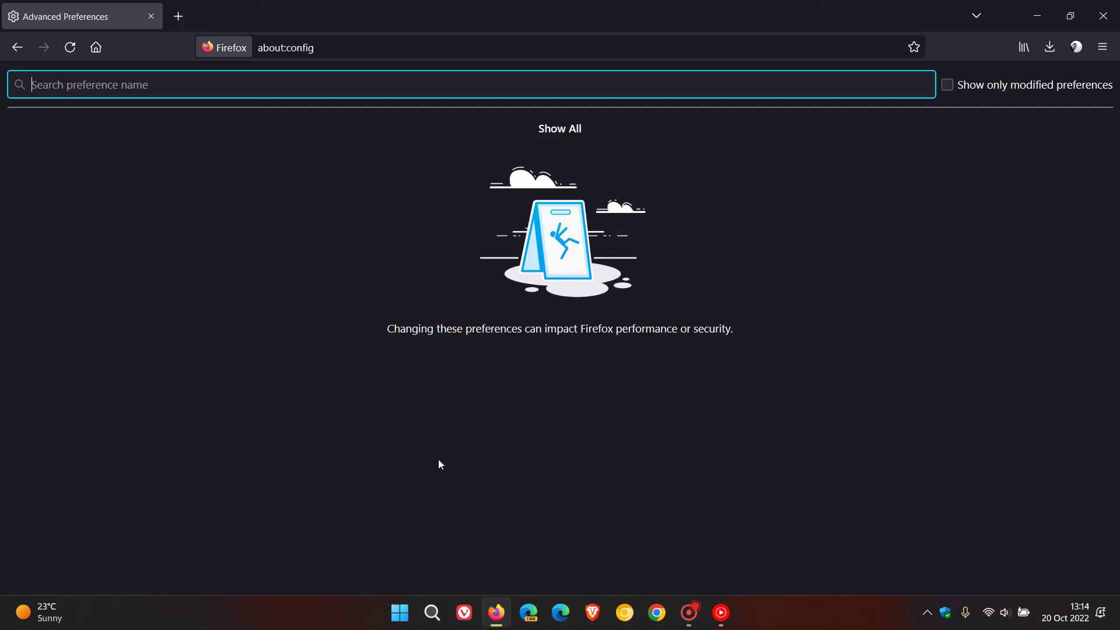
pyautogui.write('tabm')
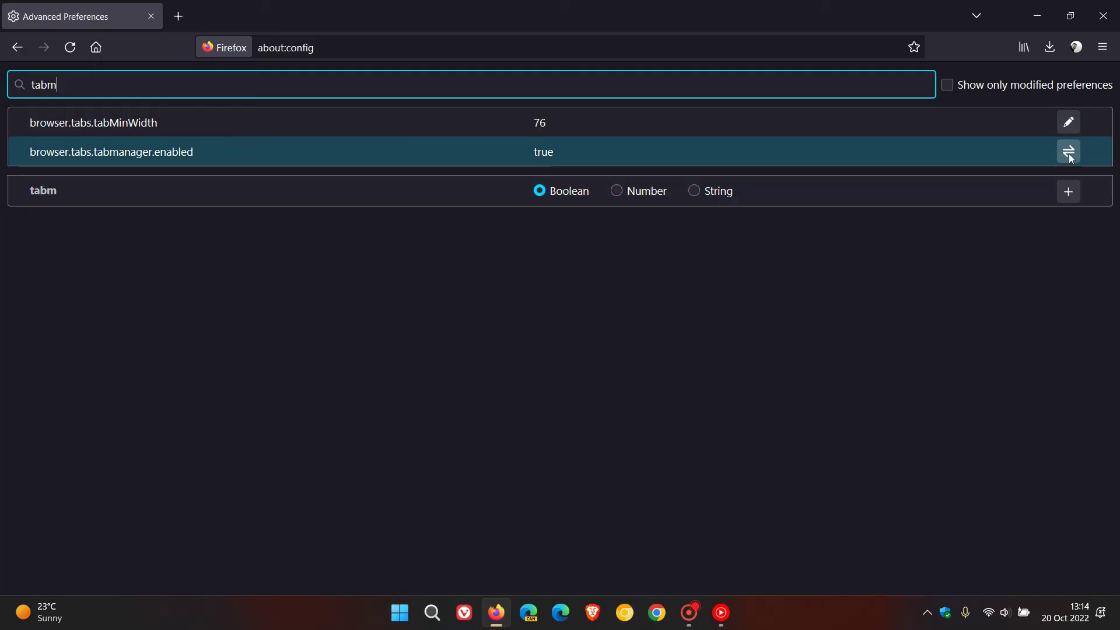
pyautogui.click(1069, 153)
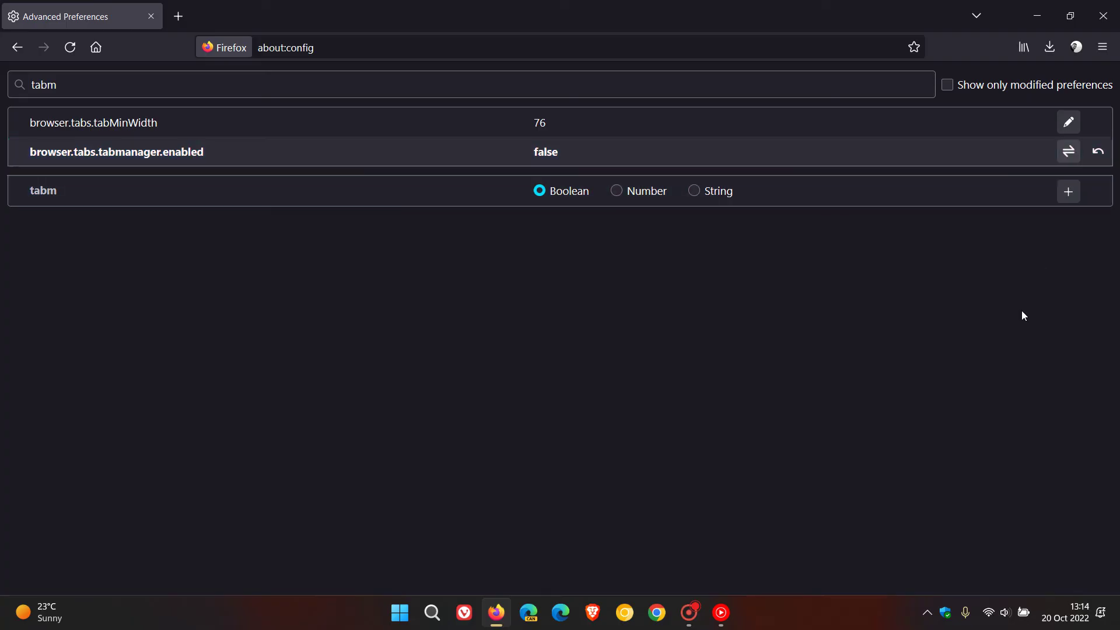
# Quit and relaunch Firefox so the preference change takes effect.
pyautogui.click(1104, 16)
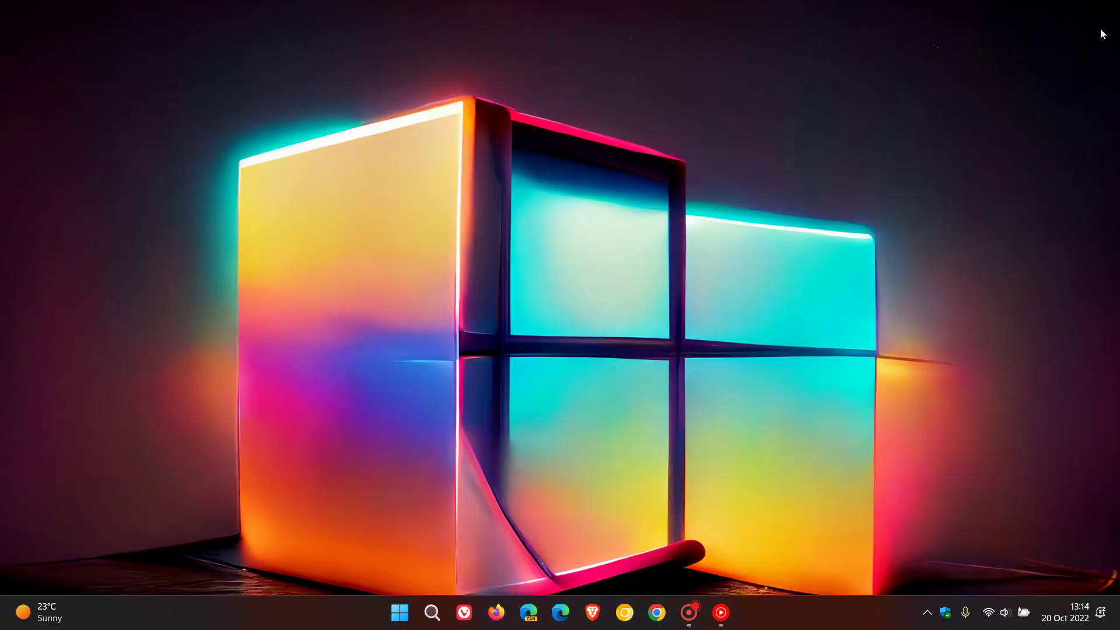
pyautogui.click(496, 611)
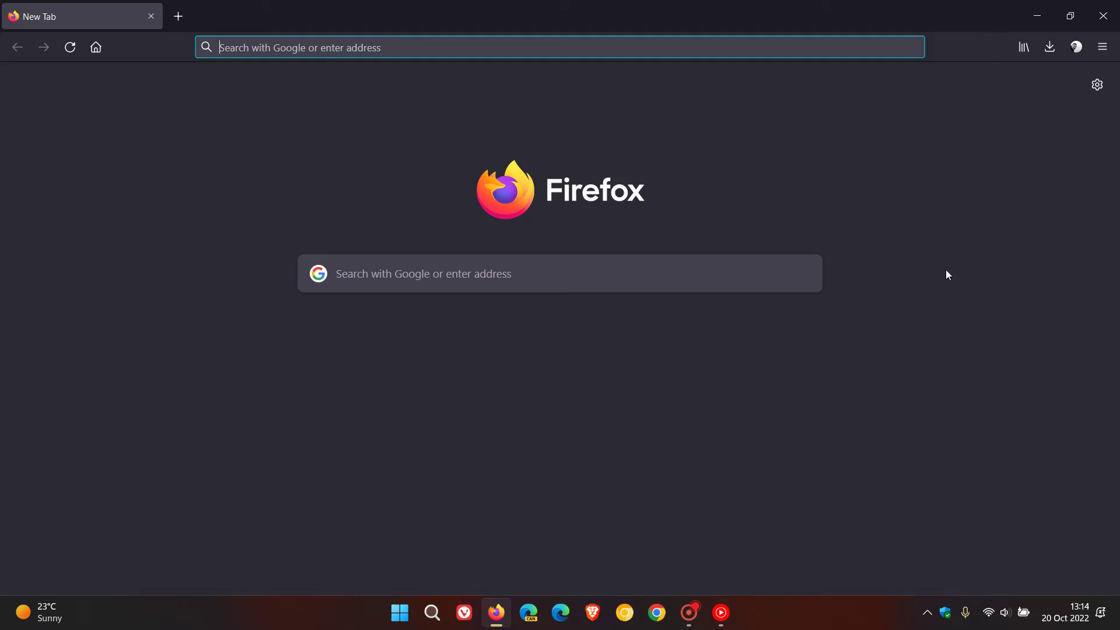
# Open blank new tabs until the tab strip overflows.
pyautogui.click(179, 17)
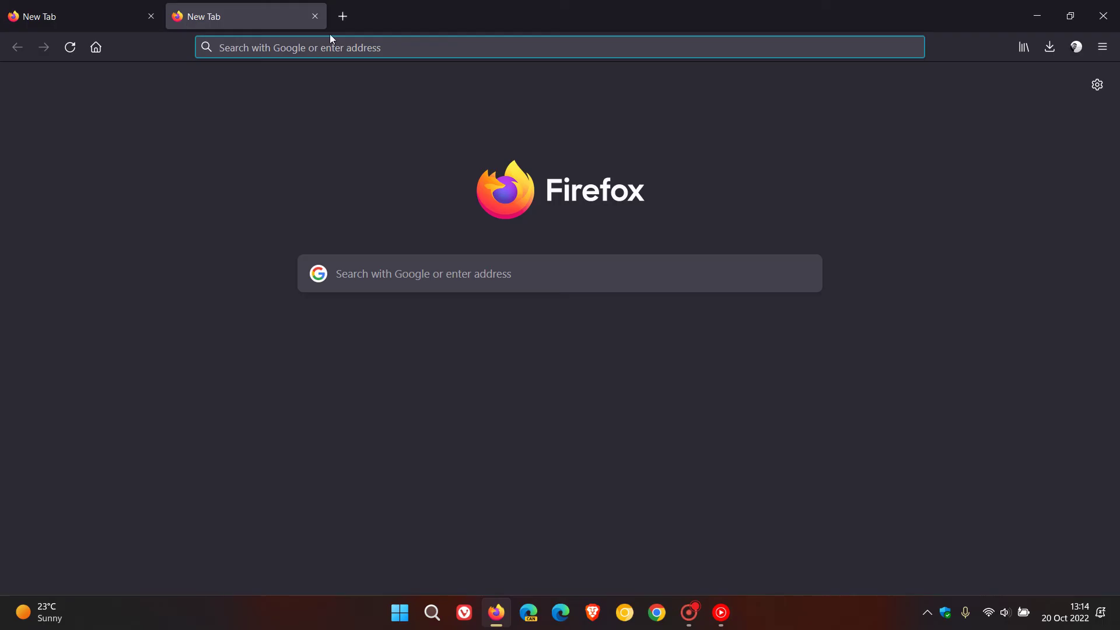
pyautogui.click(341, 15)
pyautogui.click(506, 16)
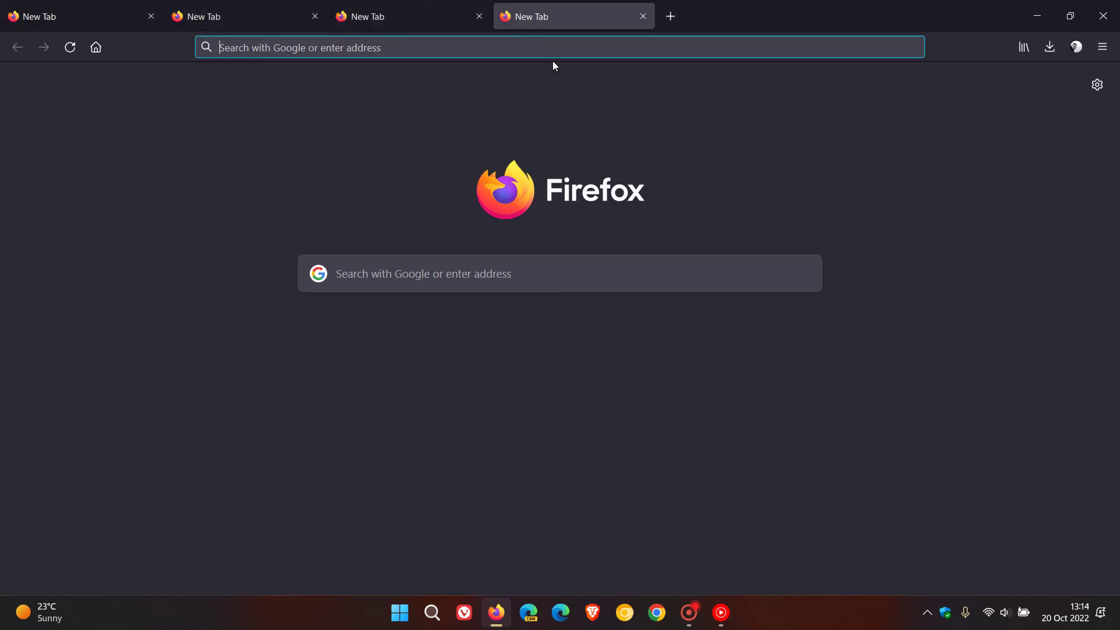
pyautogui.click(670, 16)
pyautogui.click(830, 17)
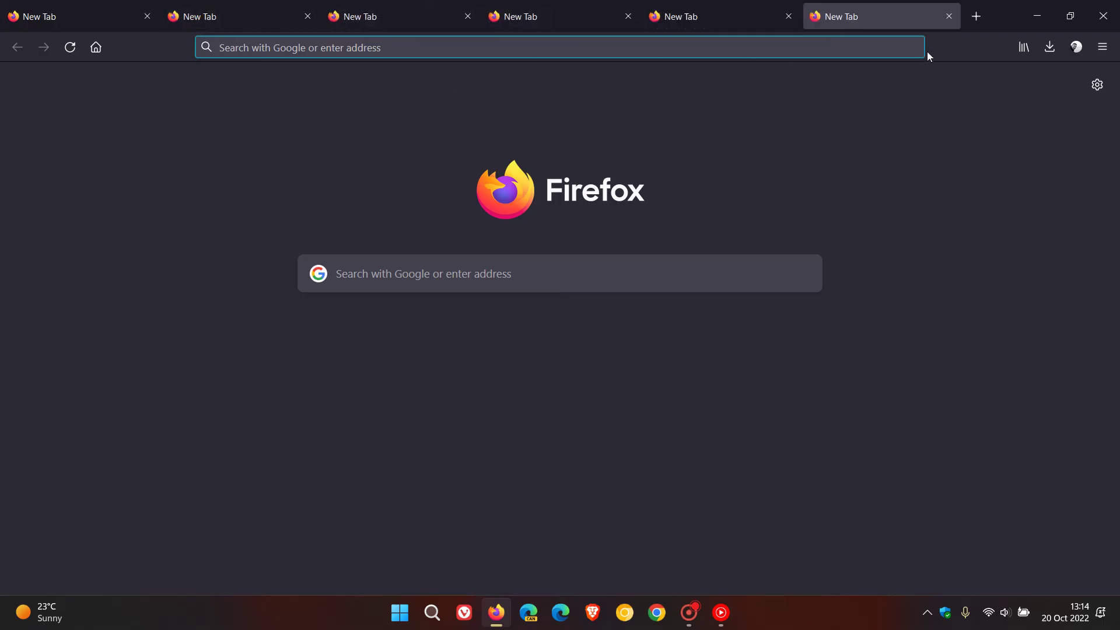
pyautogui.click(975, 15)
pyautogui.click(974, 16)
pyautogui.click(974, 16)
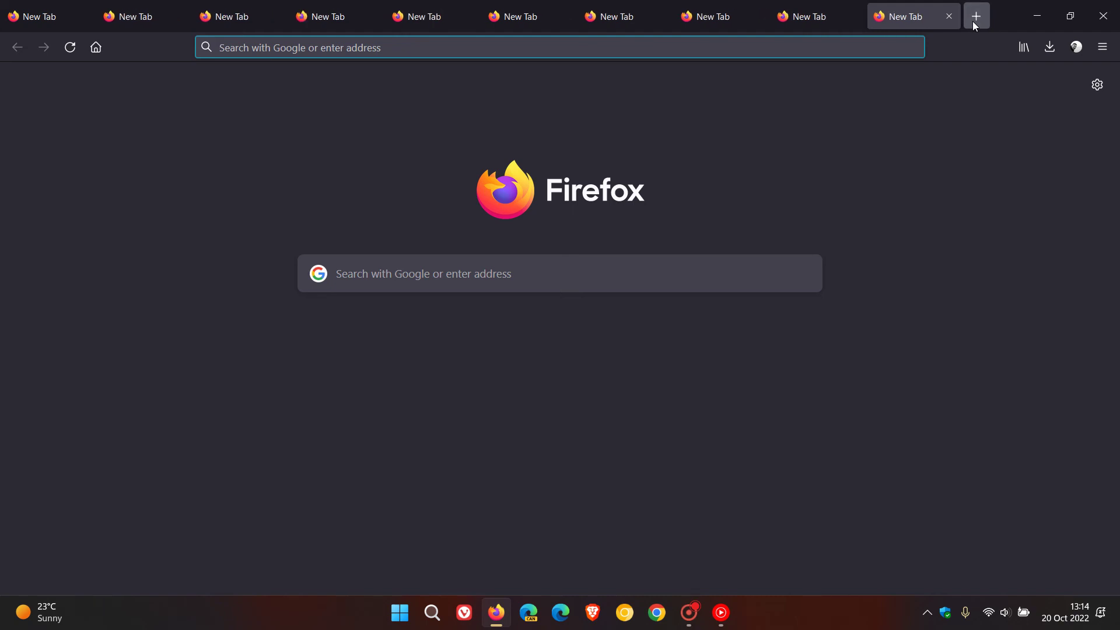
pyautogui.click(975, 16)
pyautogui.click(974, 16)
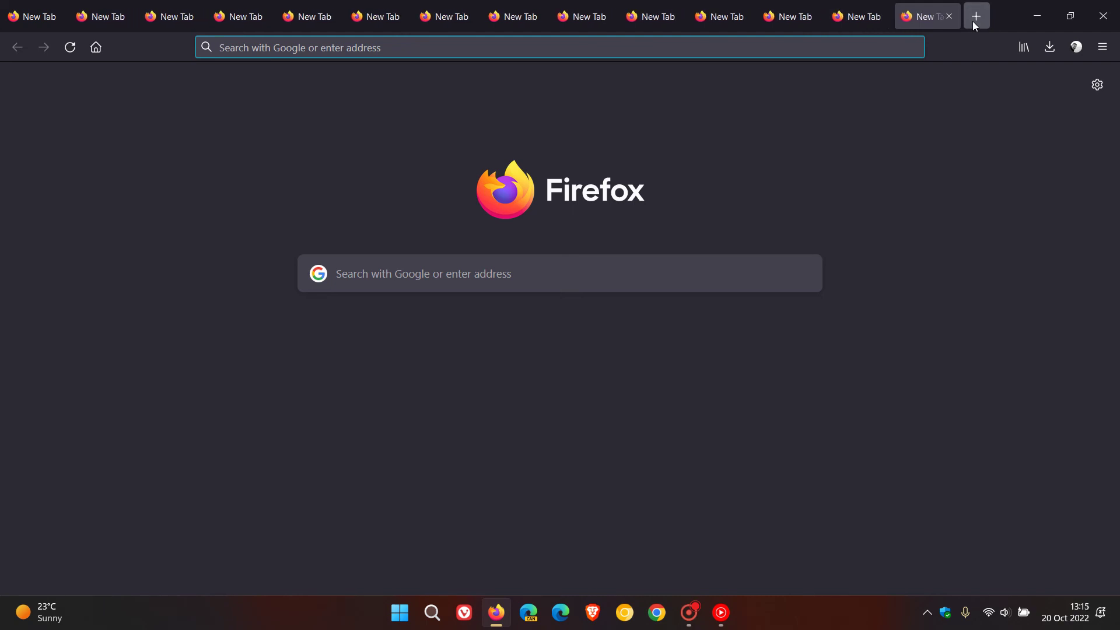
pyautogui.click(975, 16)
pyautogui.click(974, 15)
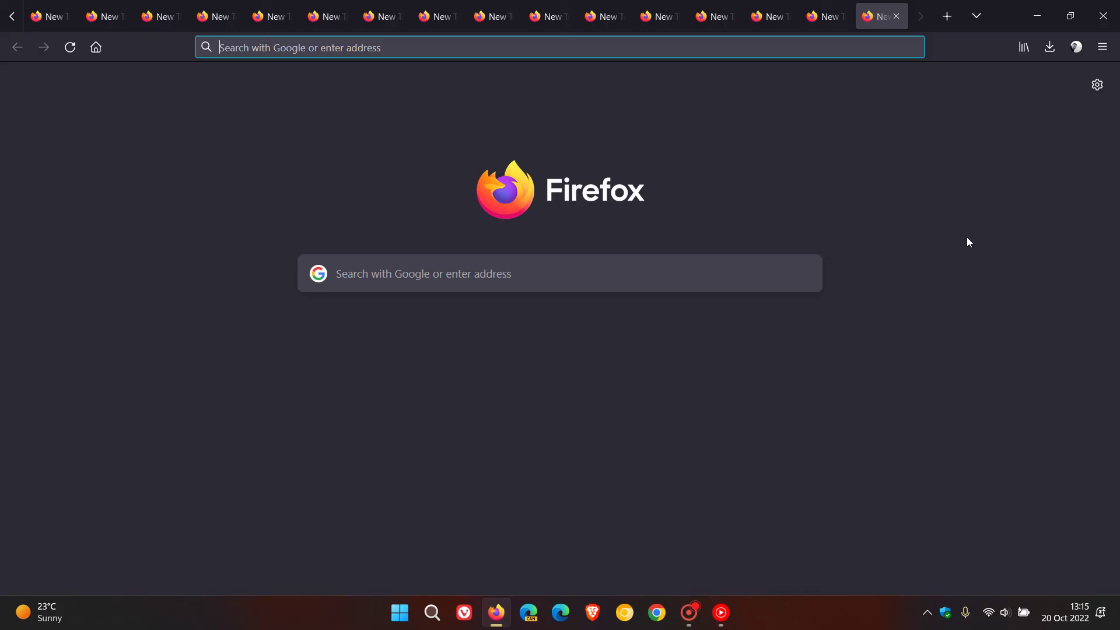
# Show and dismiss the 'List all tabs' dropdown, then close tabs until the overflow ends.
pyautogui.click(975, 18)
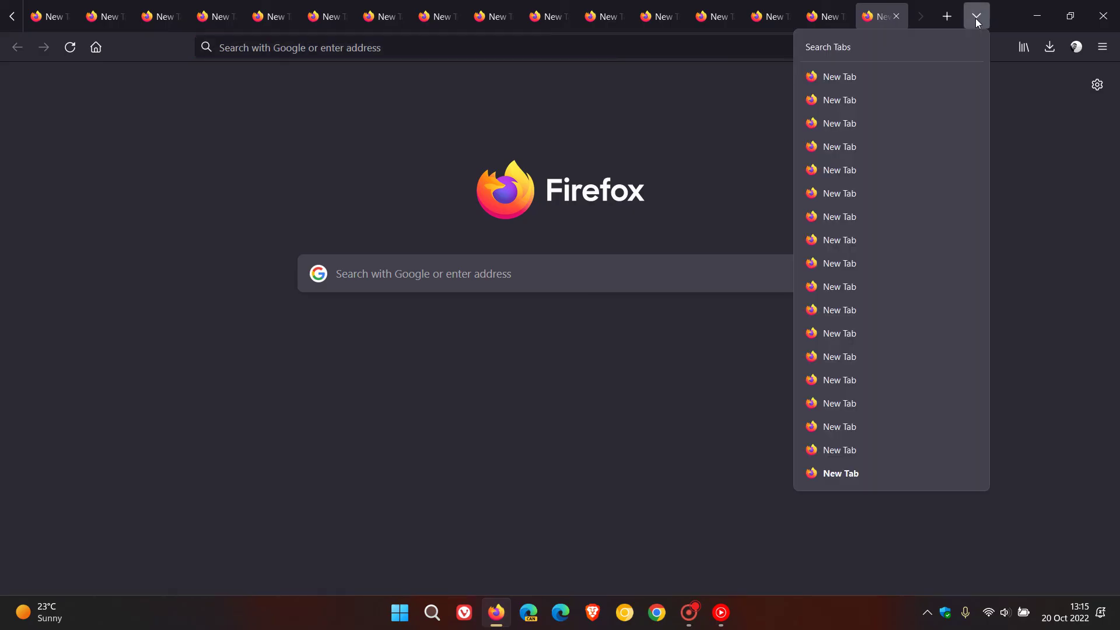
pyautogui.click(1051, 276)
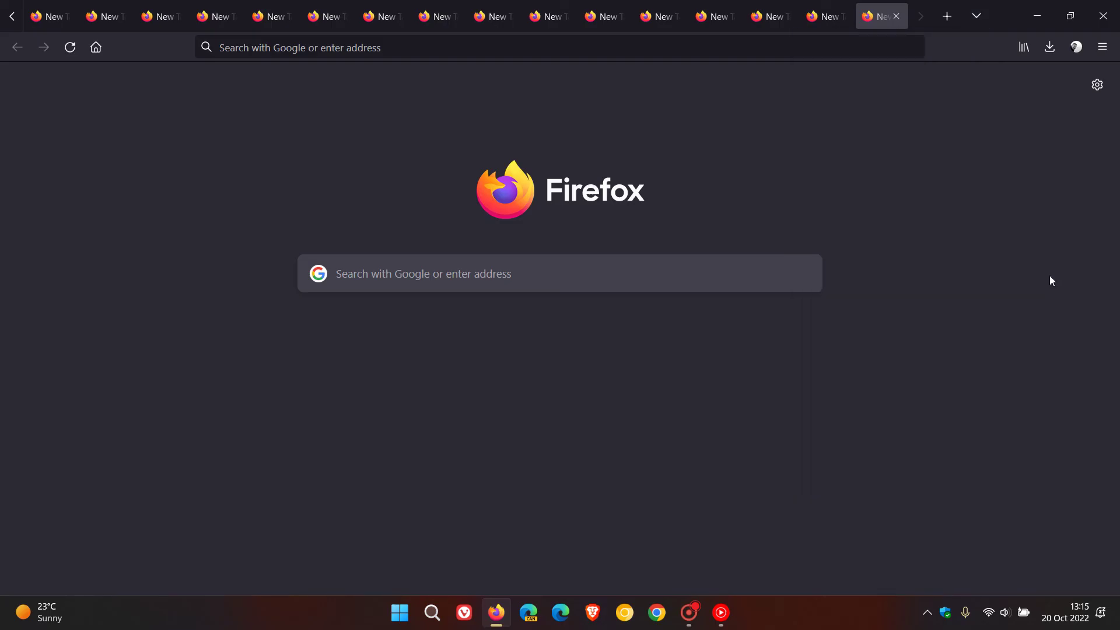
pyautogui.click(896, 17)
pyautogui.click(895, 16)
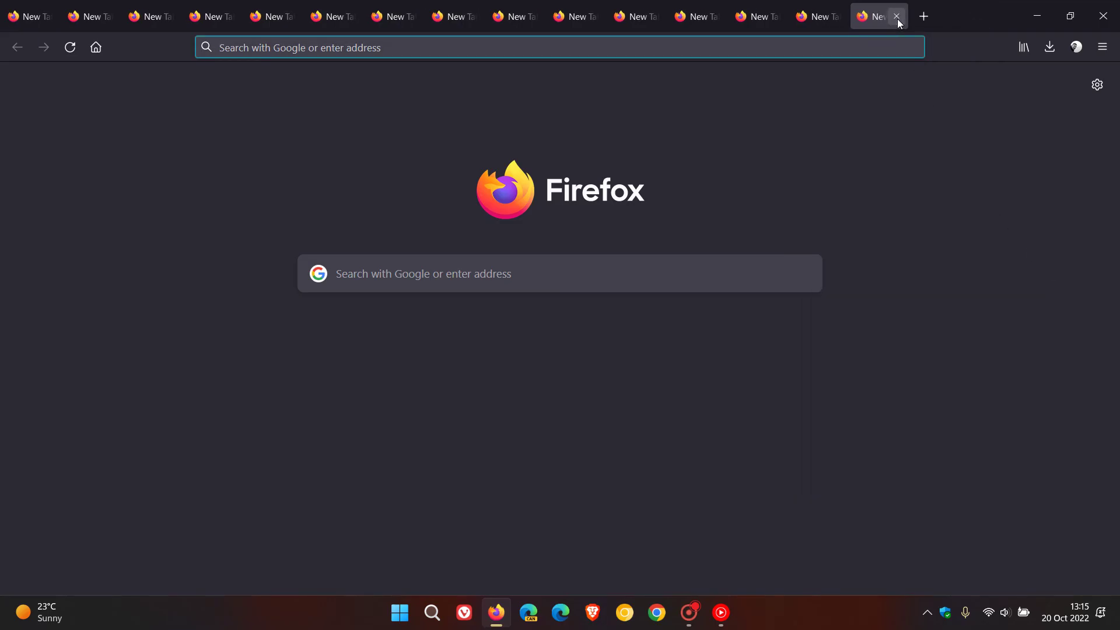
pyautogui.click(896, 17)
pyautogui.click(895, 17)
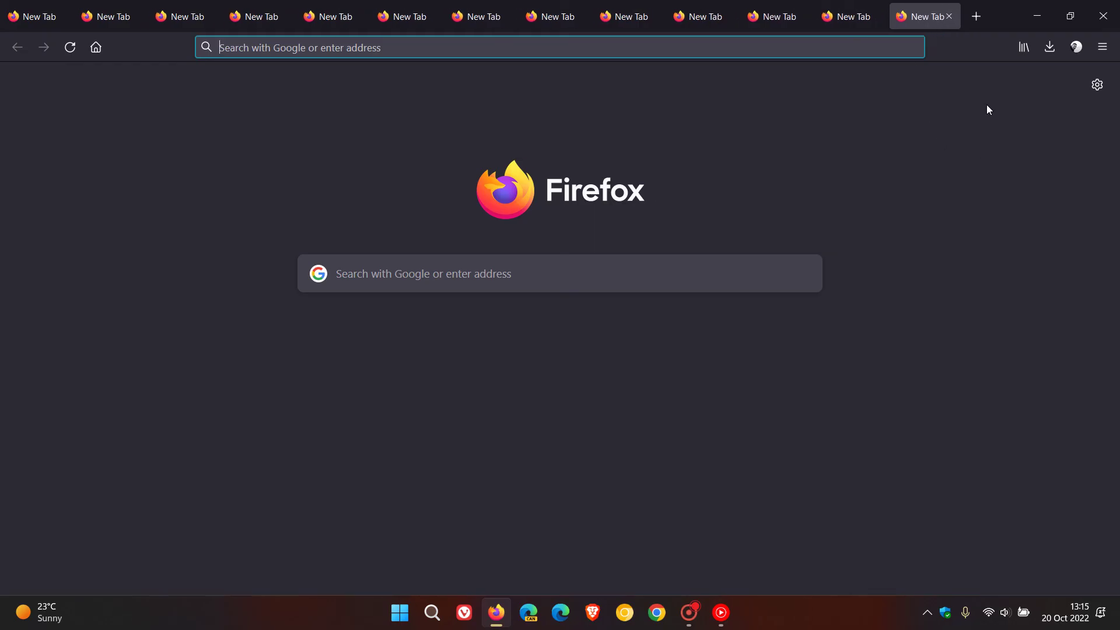